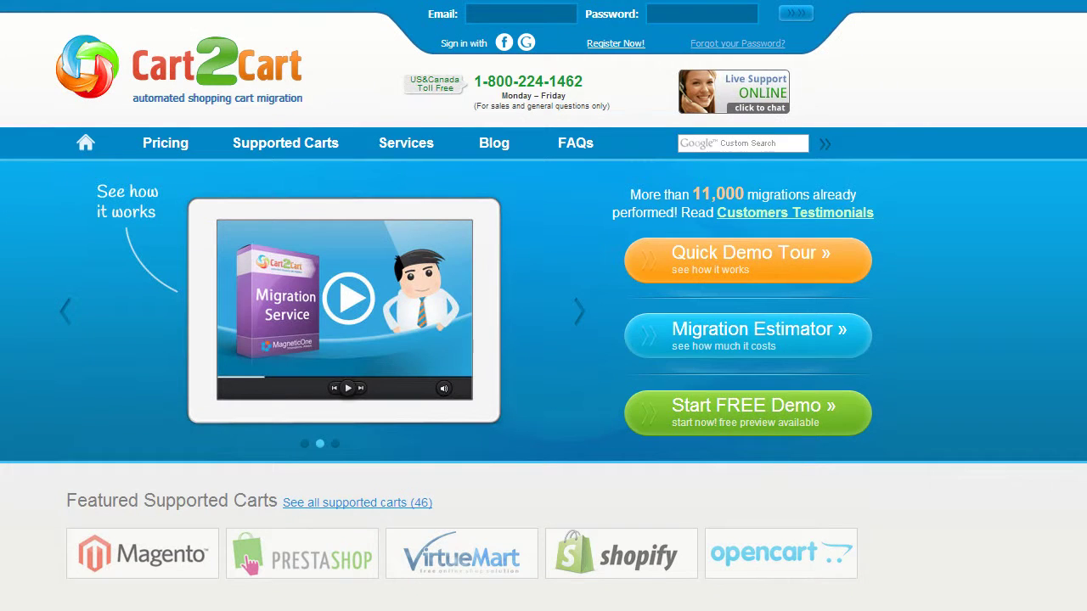
# - Register a new Cart2Cart account with an email, full name and password, accepting the Terms of Service
pyautogui.click(623, 43)
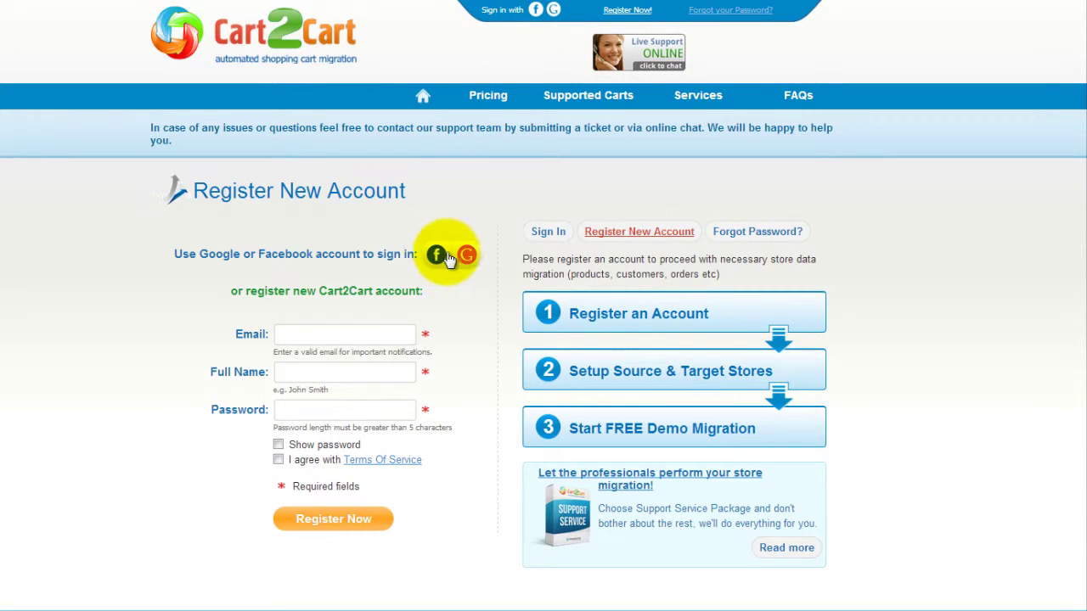
pyautogui.click(410, 335)
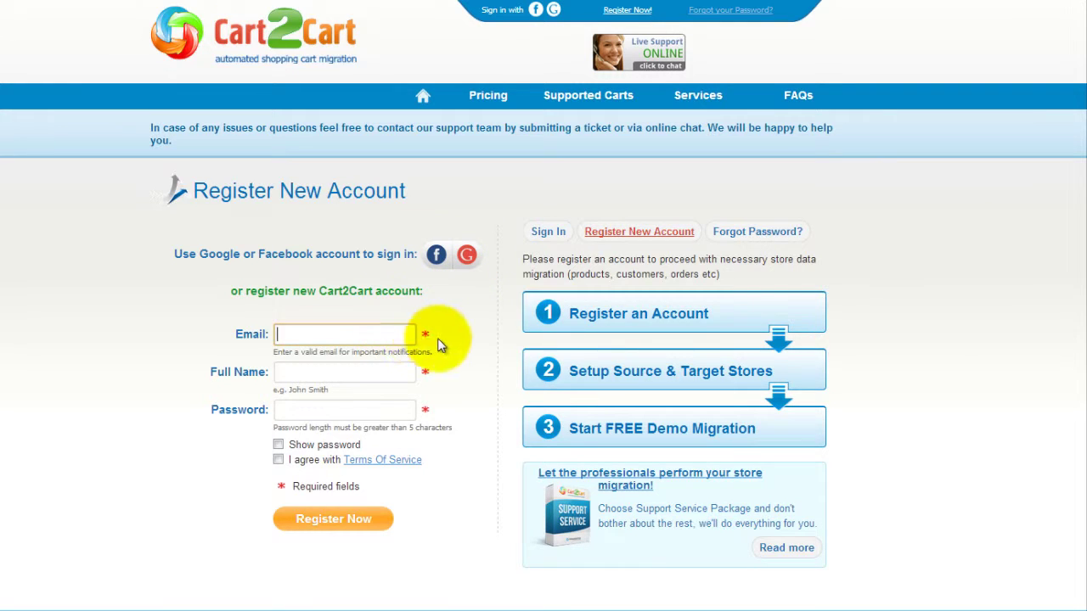
pyautogui.write('your@email.com')
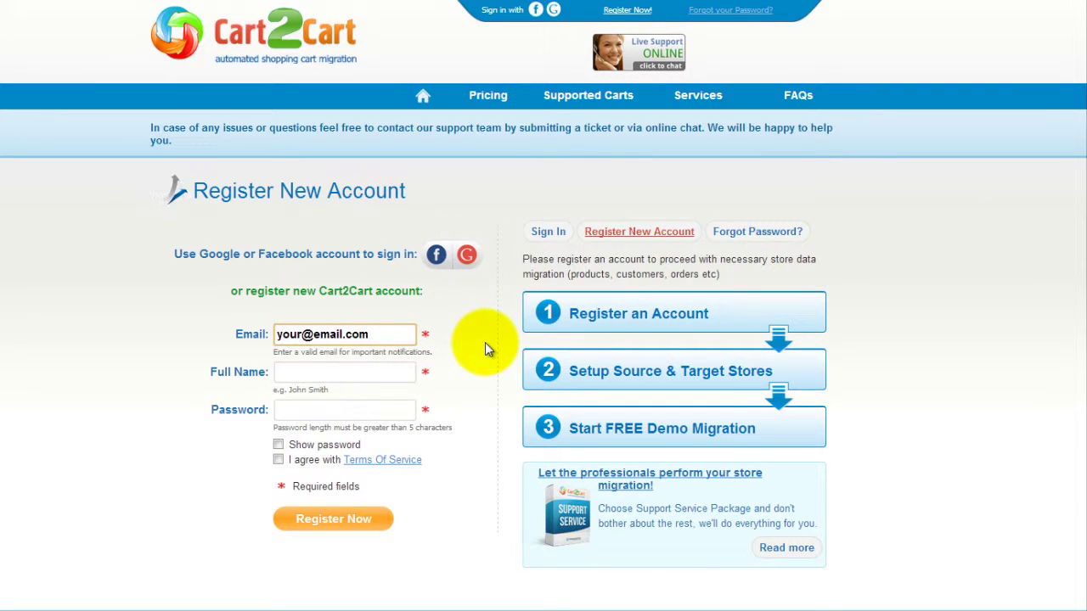
pyautogui.press('Tab')
pyautogui.write('John Smith')
pyautogui.press('Tab')
pyautogui.write('***************')
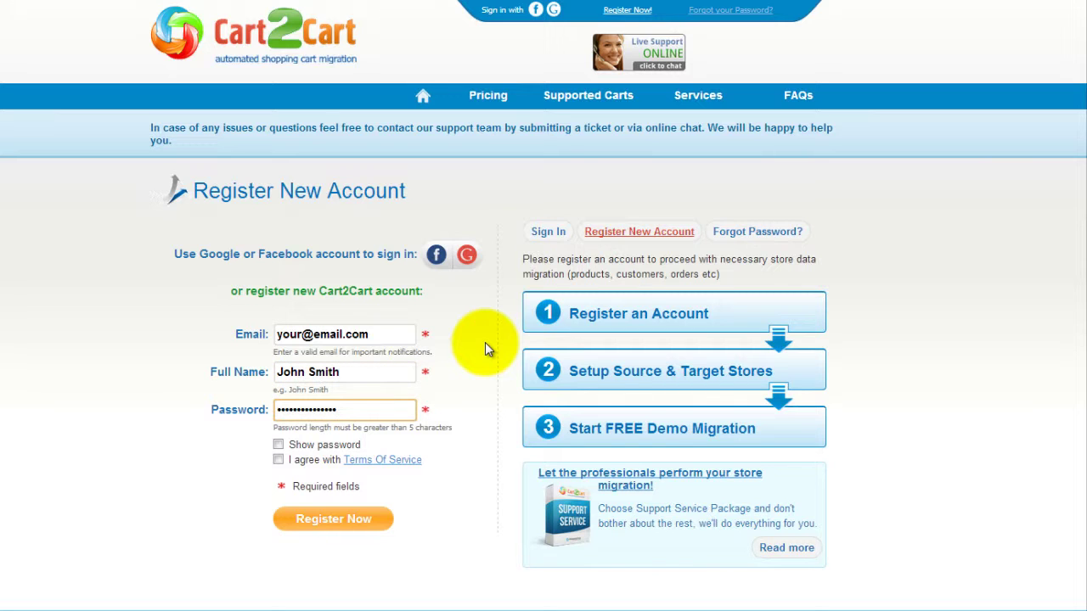
pyautogui.click(277, 459)
pyautogui.click(333, 520)
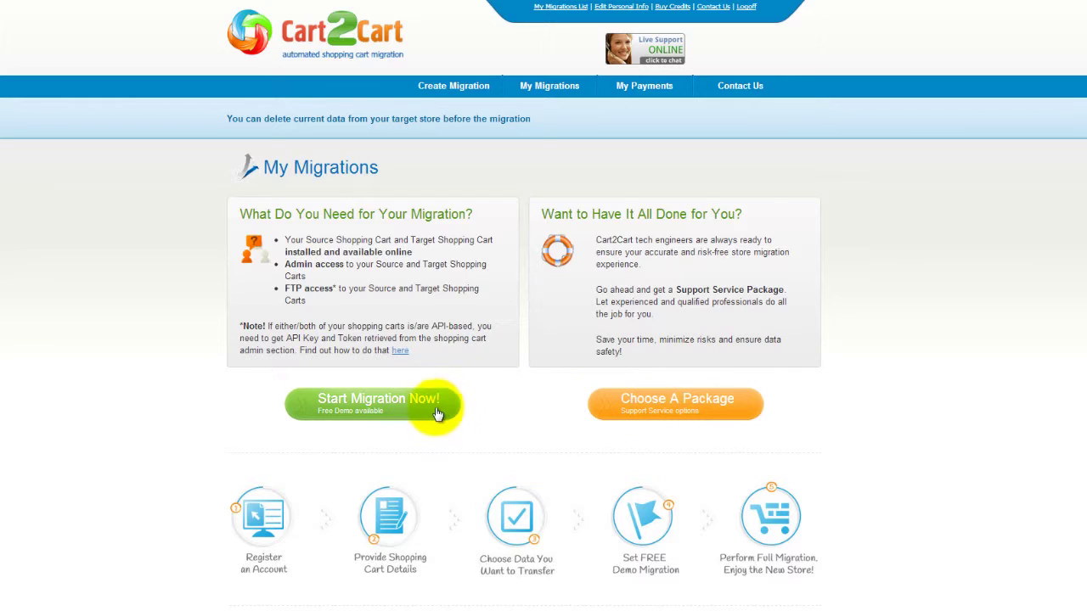
# - Start a new migration from the My Migrations page
pyautogui.click(411, 414)
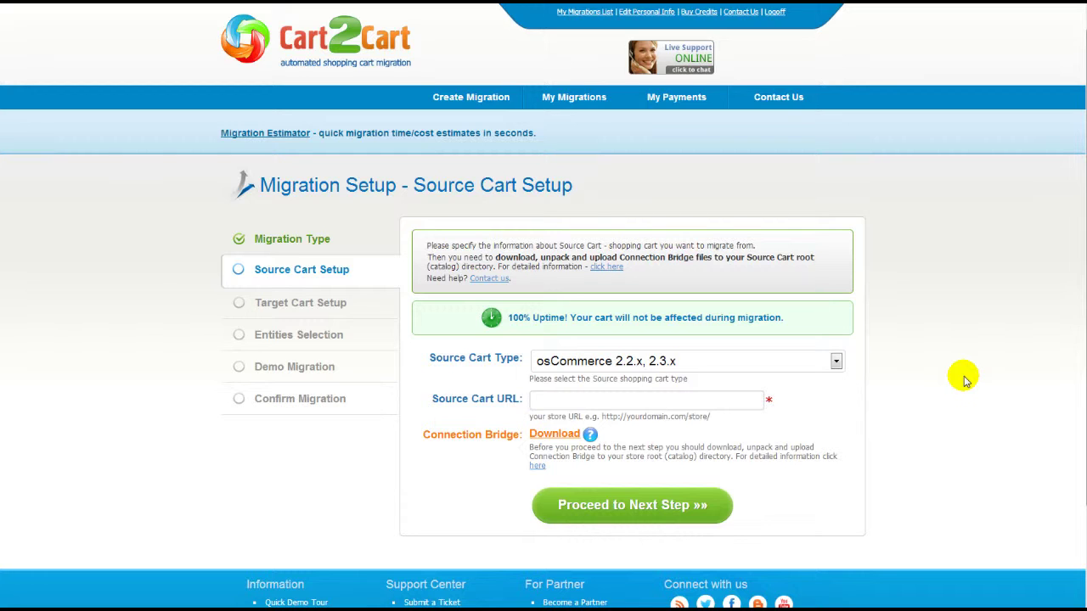
pyautogui.click(835, 362)
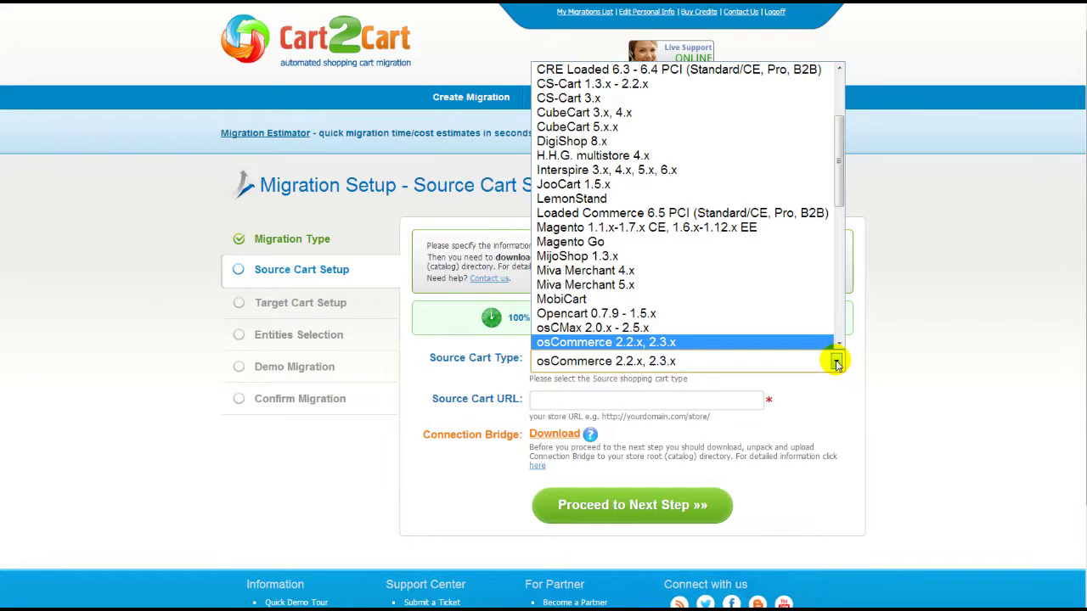
pyautogui.click(806, 228)
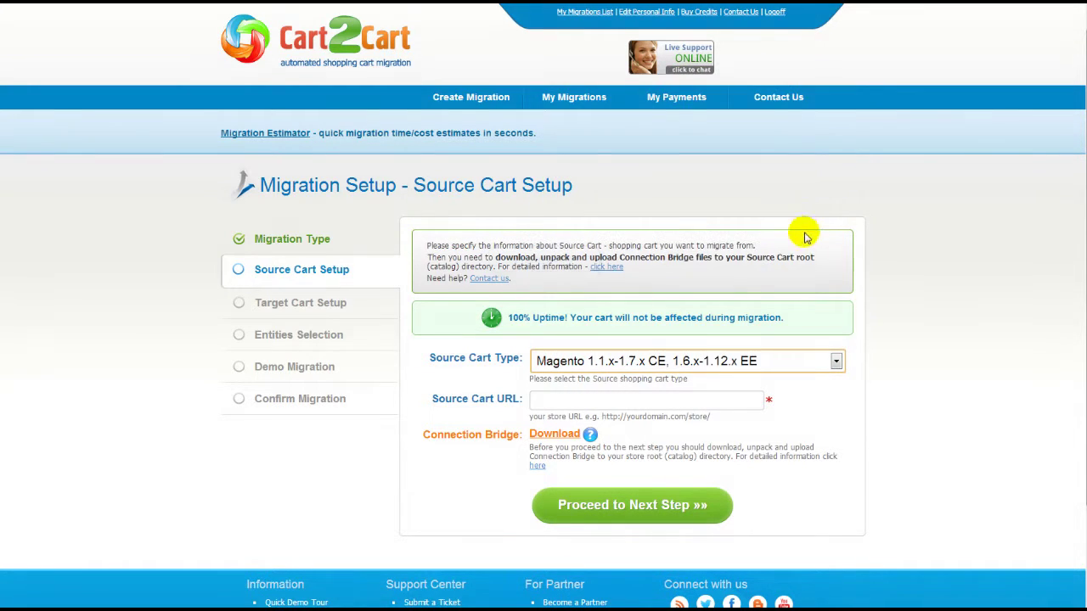
pyautogui.click(659, 399)
pyautogui.write('www.your-source-')
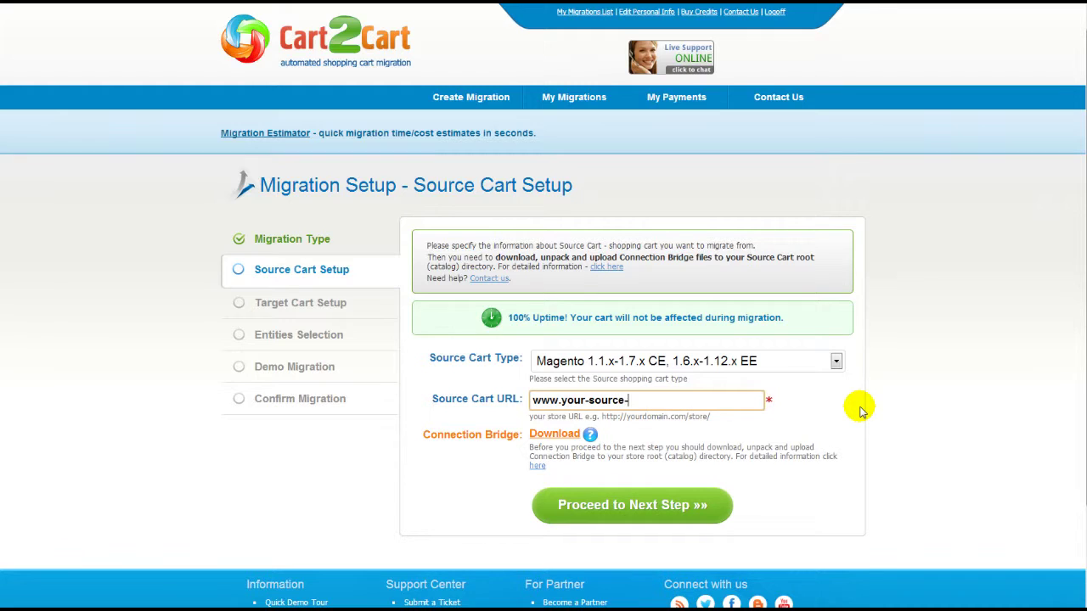
pyautogui.write('magento-store.com')
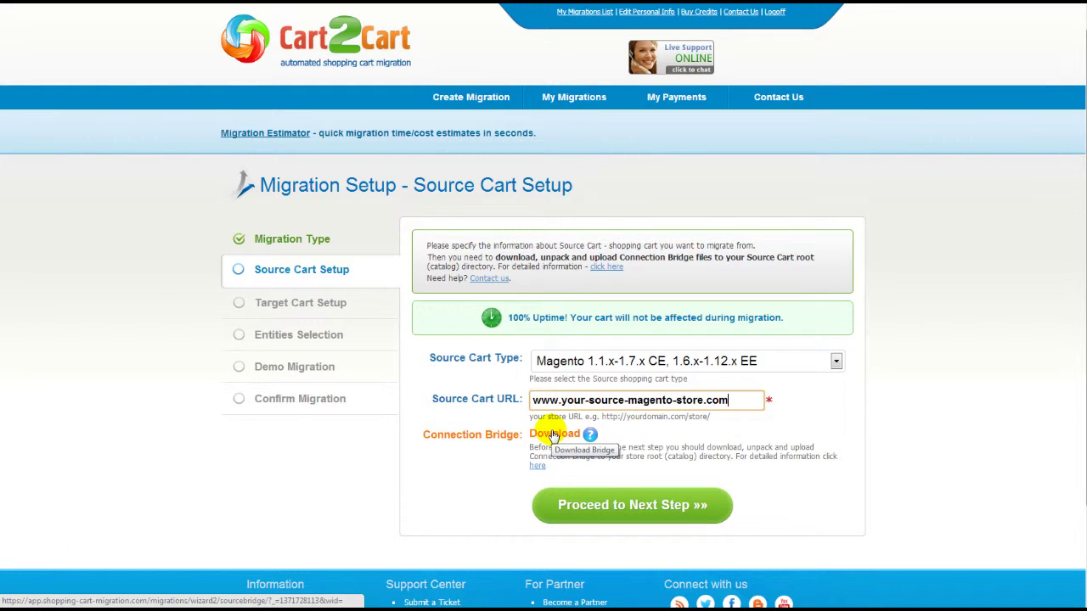
pyautogui.click(540, 466)
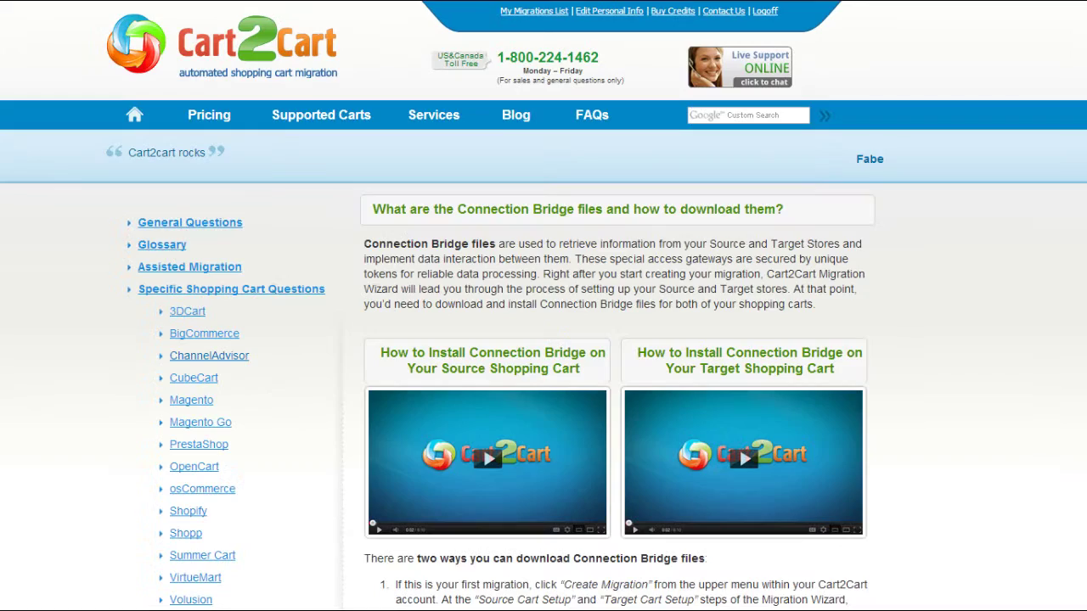
pyautogui.scroll(-3, 544, 340)
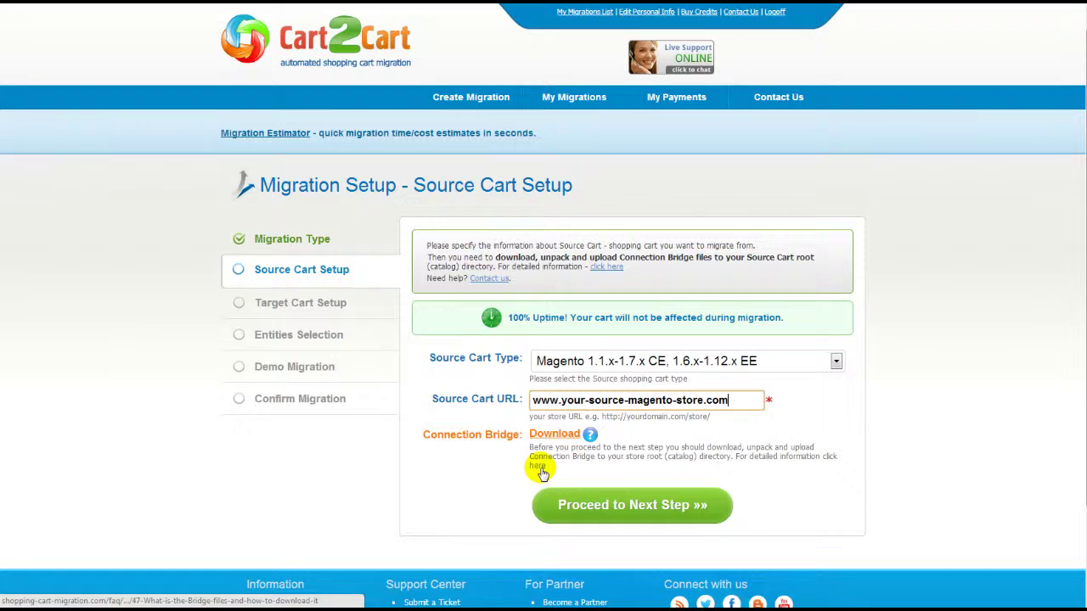
pyautogui.click(633, 505)
pyautogui.click(838, 312)
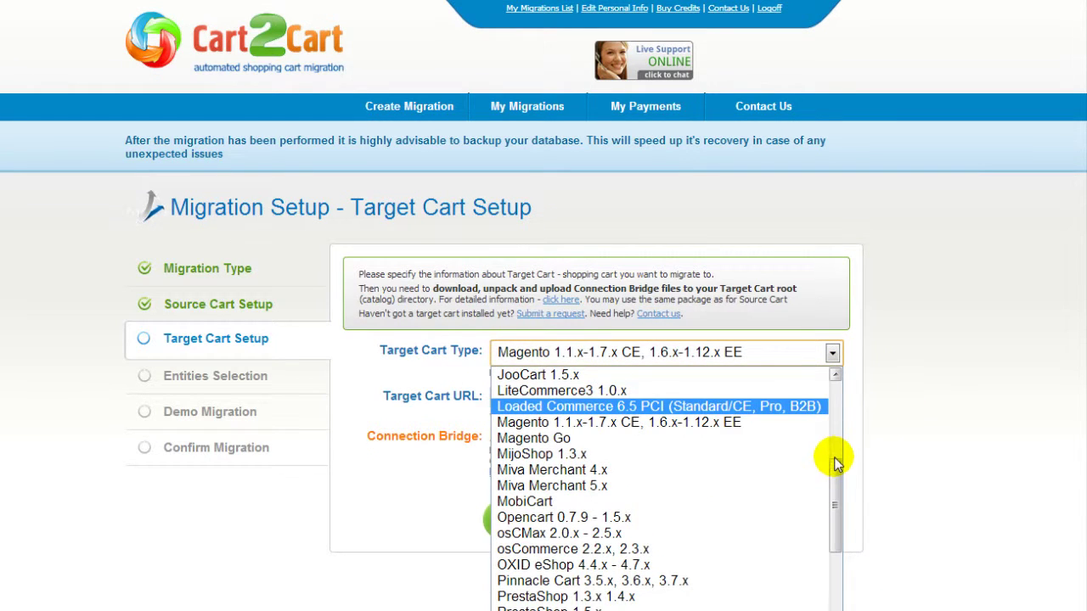
pyautogui.moveTo(836, 461); pyautogui.dragTo(839, 514)
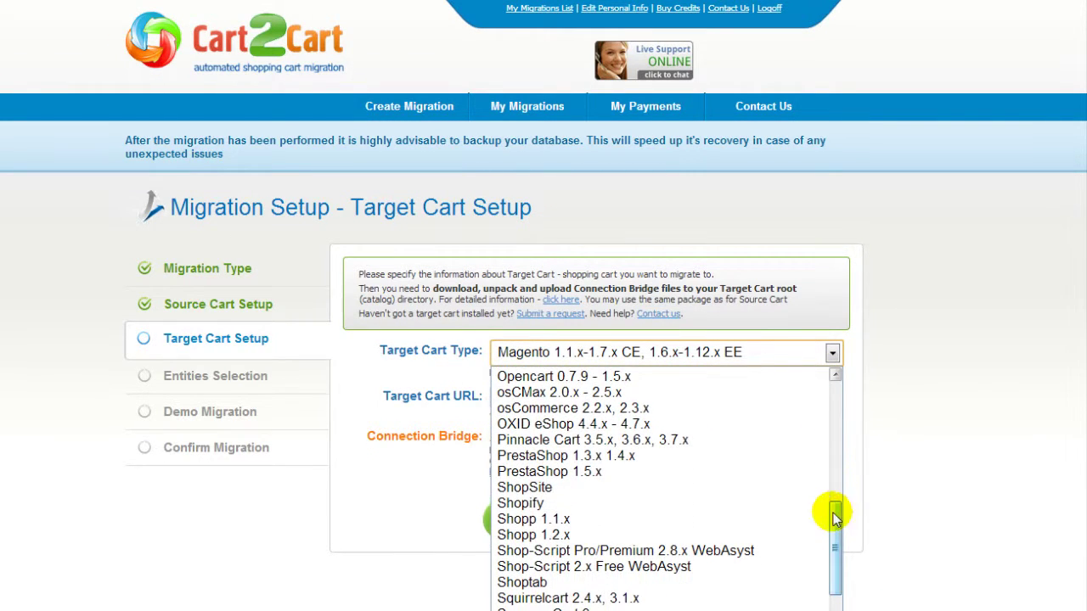
pyautogui.click(786, 504)
pyautogui.scroll(-2, 813, 498)
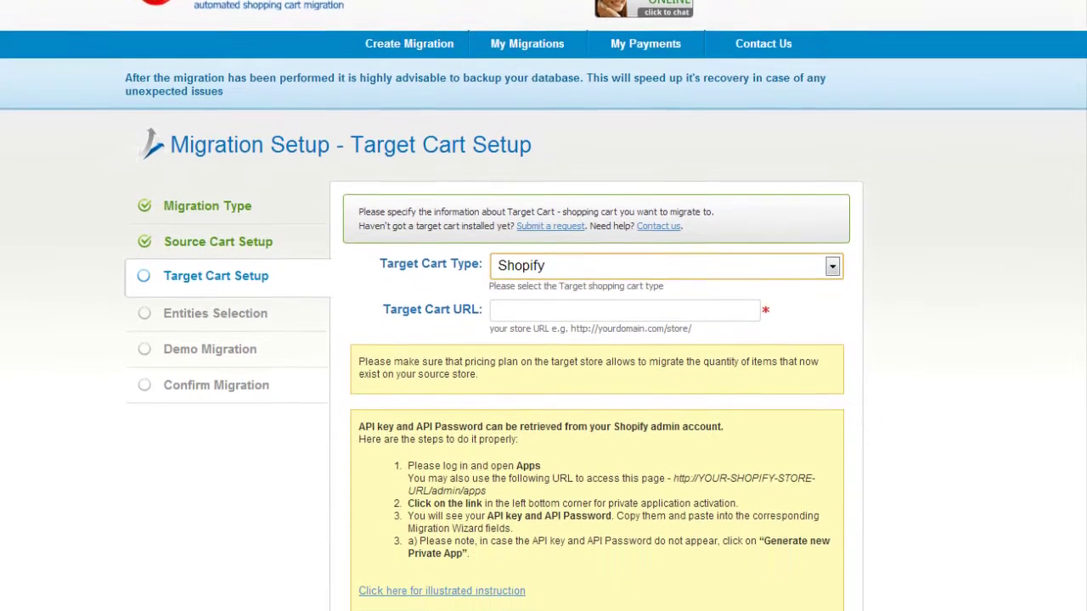
pyautogui.click(747, 194)
pyautogui.write('www.your-shopify-')
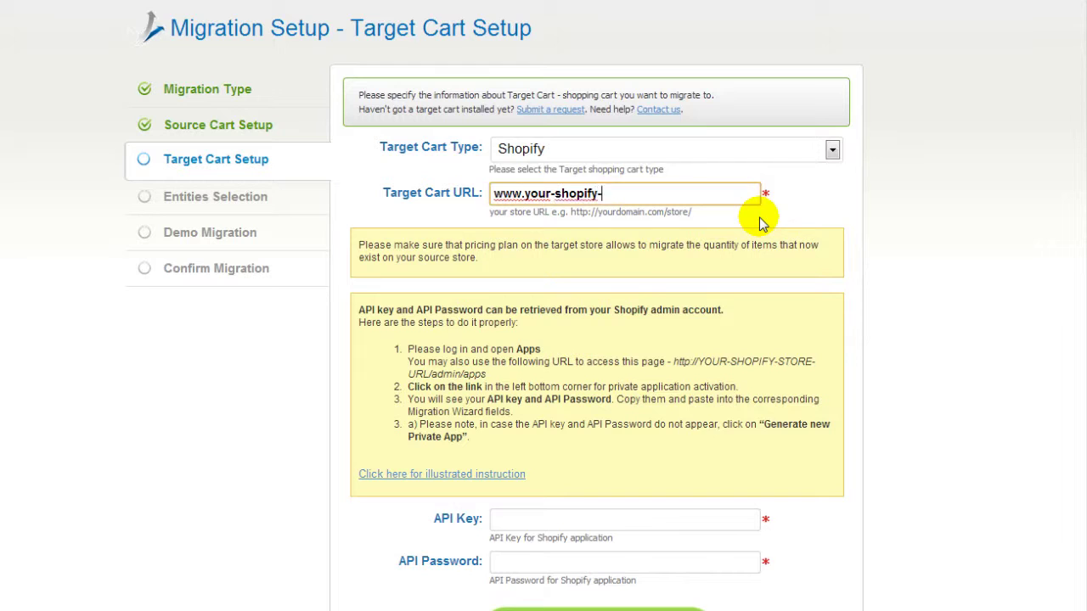
pyautogui.write('store.com')
pyautogui.click(762, 222)
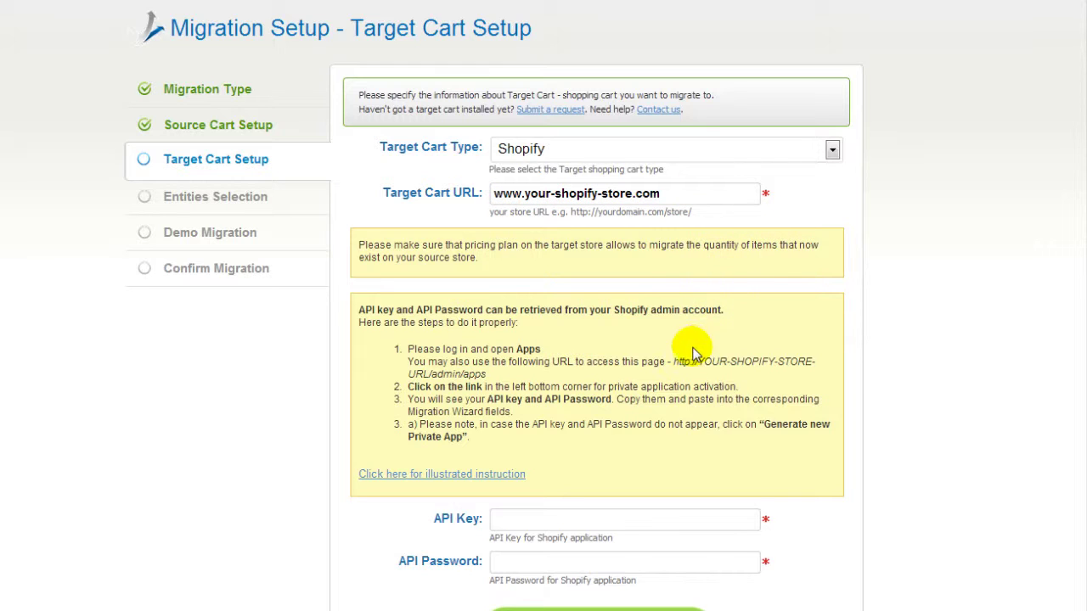
pyautogui.click(575, 519)
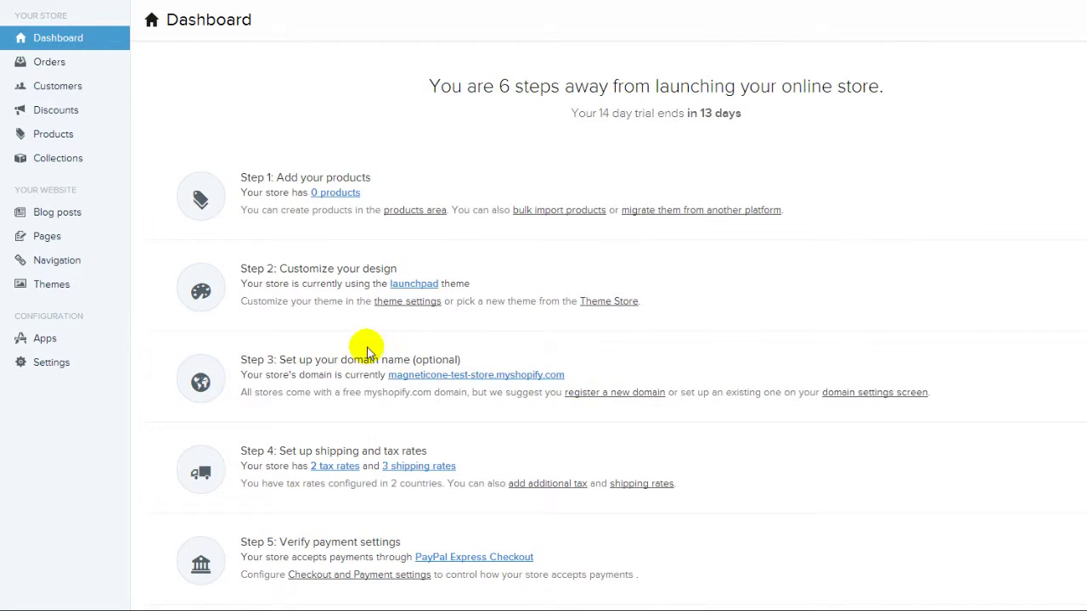
# - In Shopify Apps, reach the private app's credentials and select its API key
pyautogui.click(68, 338)
pyautogui.scroll(-1, 223, 359)
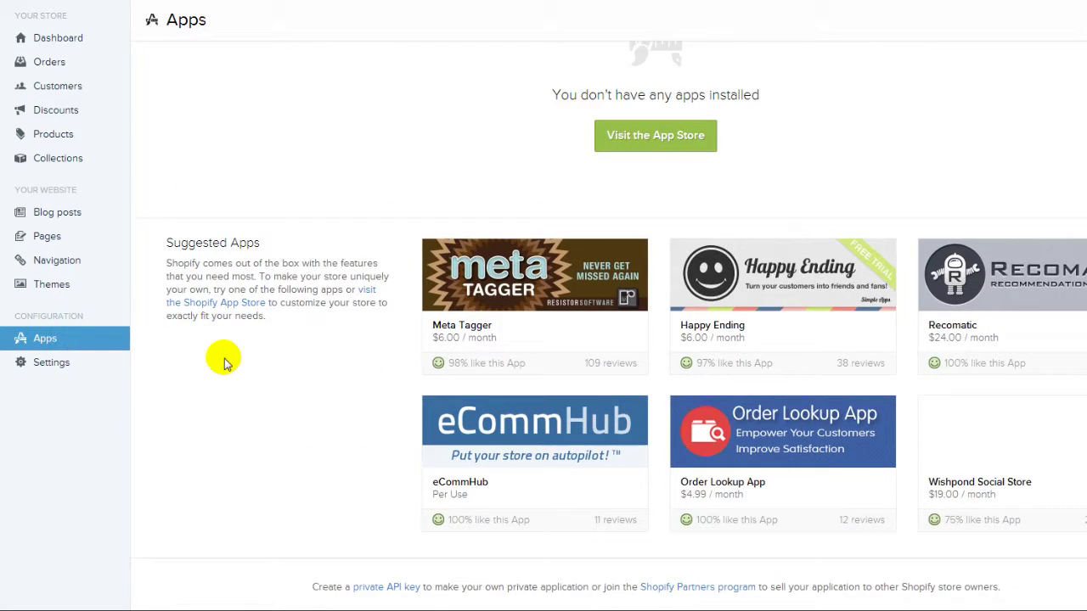
pyautogui.click(377, 586)
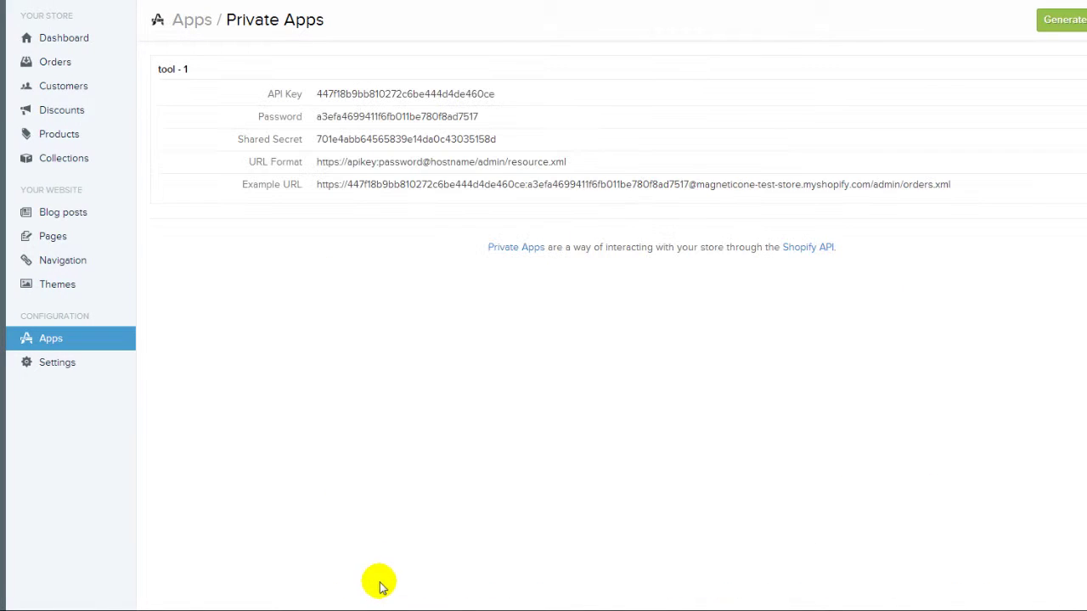
pyautogui.moveTo(498, 96); pyautogui.dragTo(315, 94)
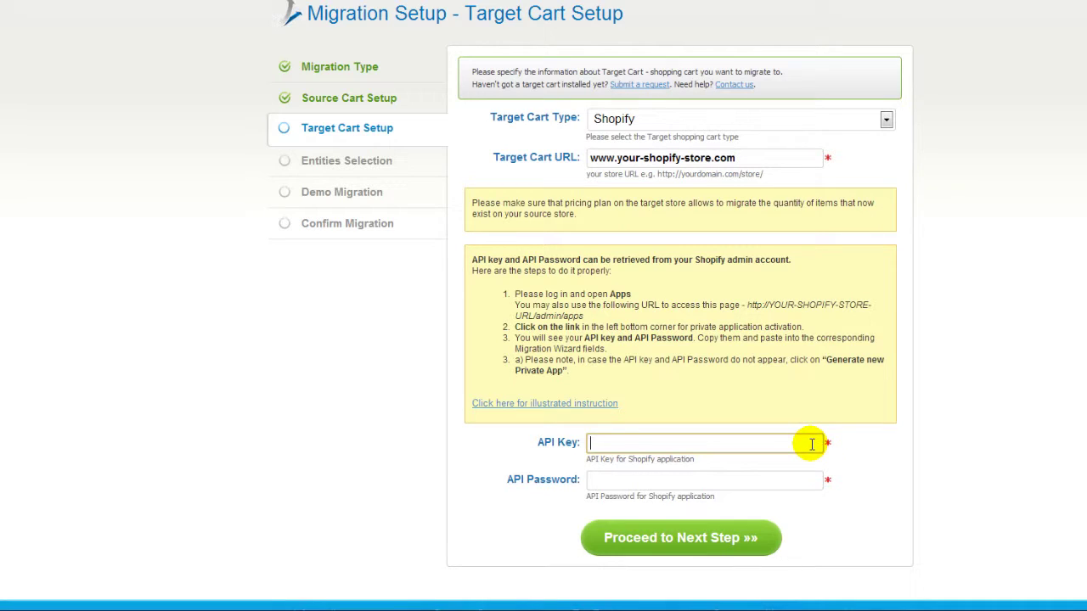
# - Paste the Shopify API key and the private app's password into Cart2Cart, then continue
pyautogui.hotkey('ctrl', 'v')
pyautogui.click(807, 479)
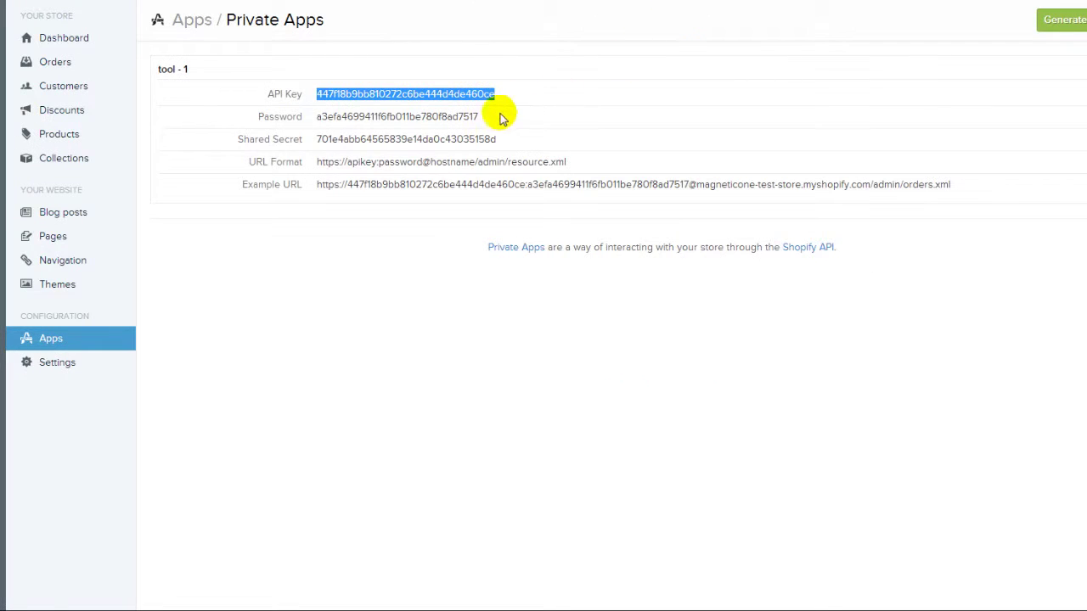
pyautogui.click(487, 122)
pyautogui.moveTo(487, 121); pyautogui.dragTo(320, 118)
pyautogui.hotkey('ctrl', 'c')
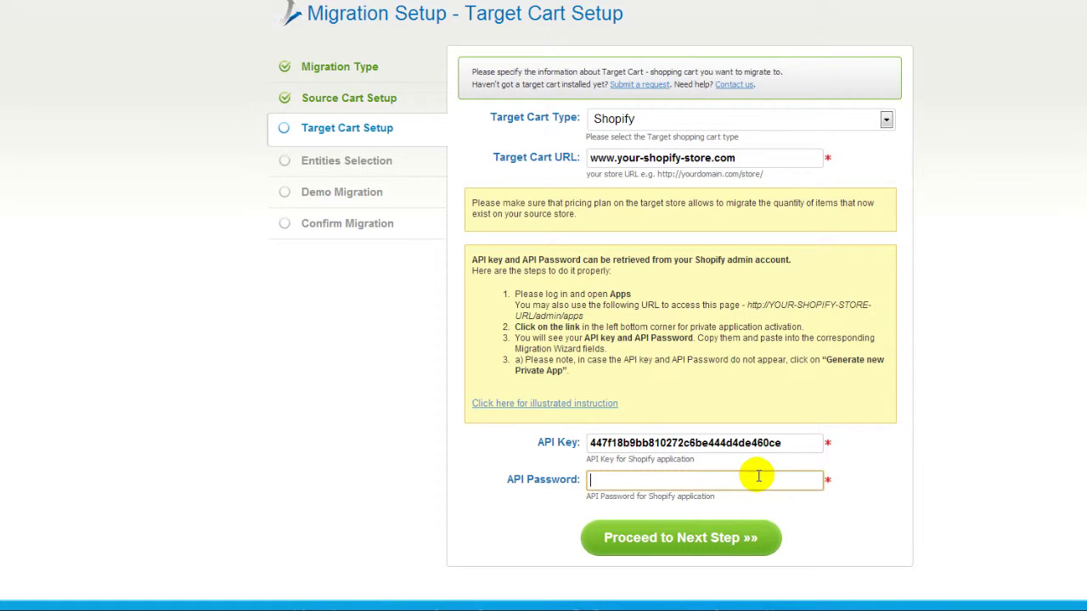
pyautogui.click(776, 474)
pyautogui.hotkey('ctrl', 'v')
pyautogui.click(700, 542)
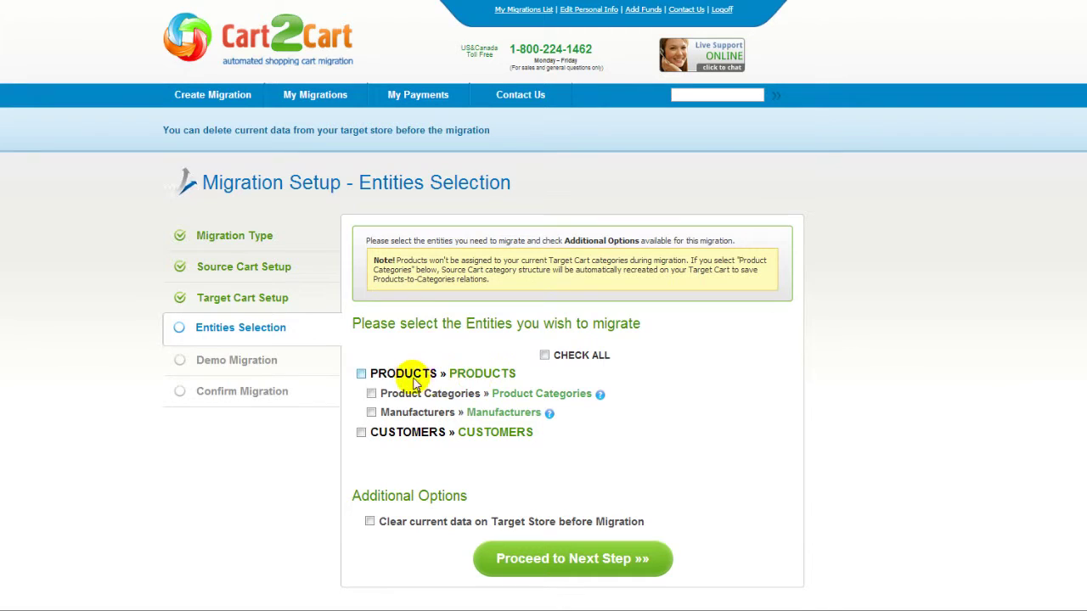
# - Select all entities, including product categories and customers, then continue to multi-store configuration
pyautogui.click(372, 394)
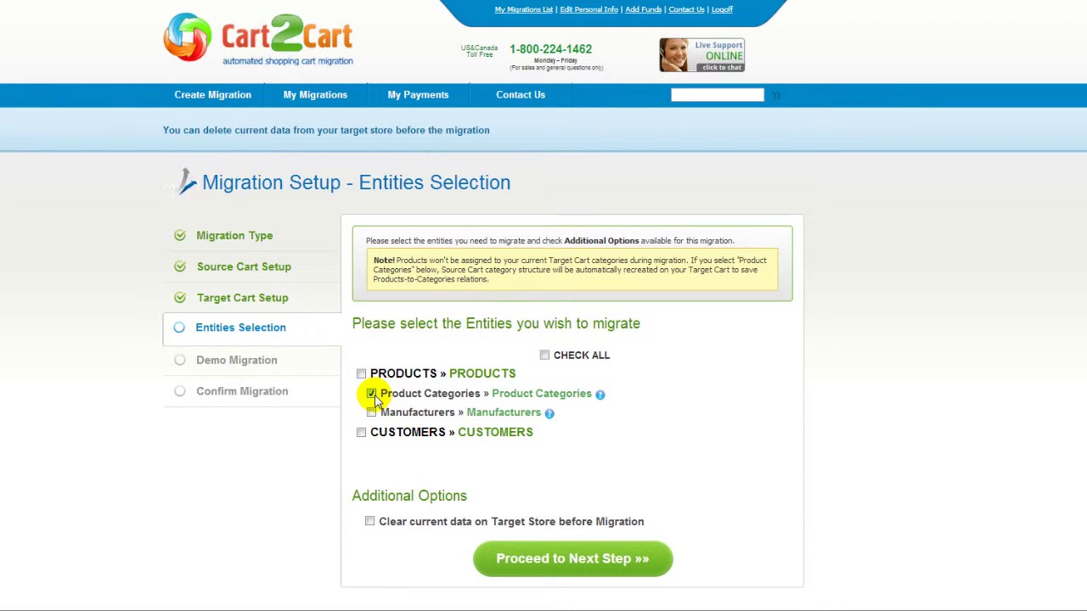
pyautogui.click(361, 433)
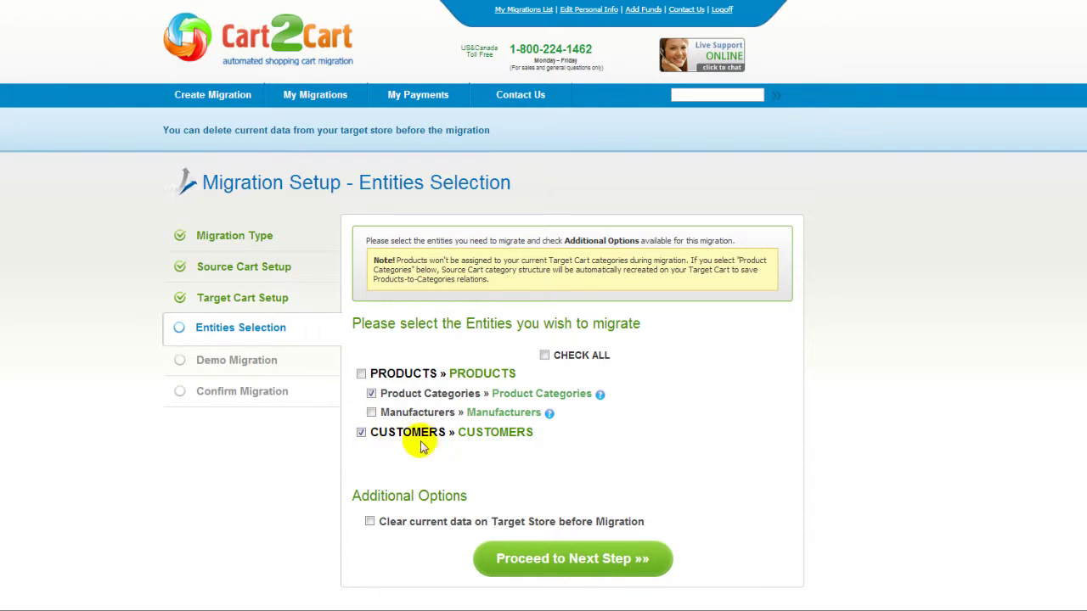
pyautogui.click(544, 355)
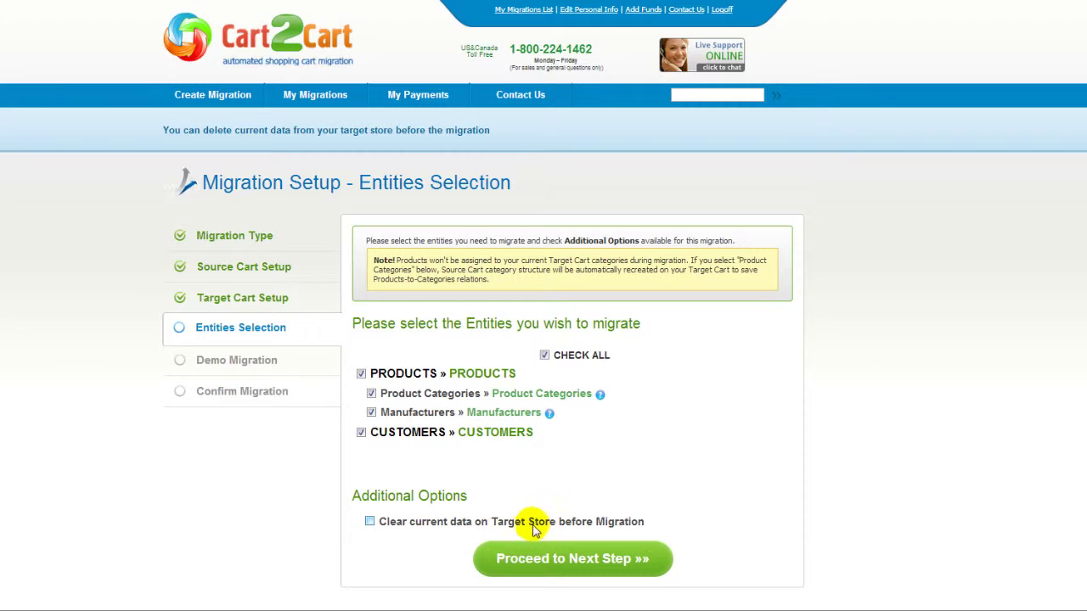
pyautogui.click(549, 558)
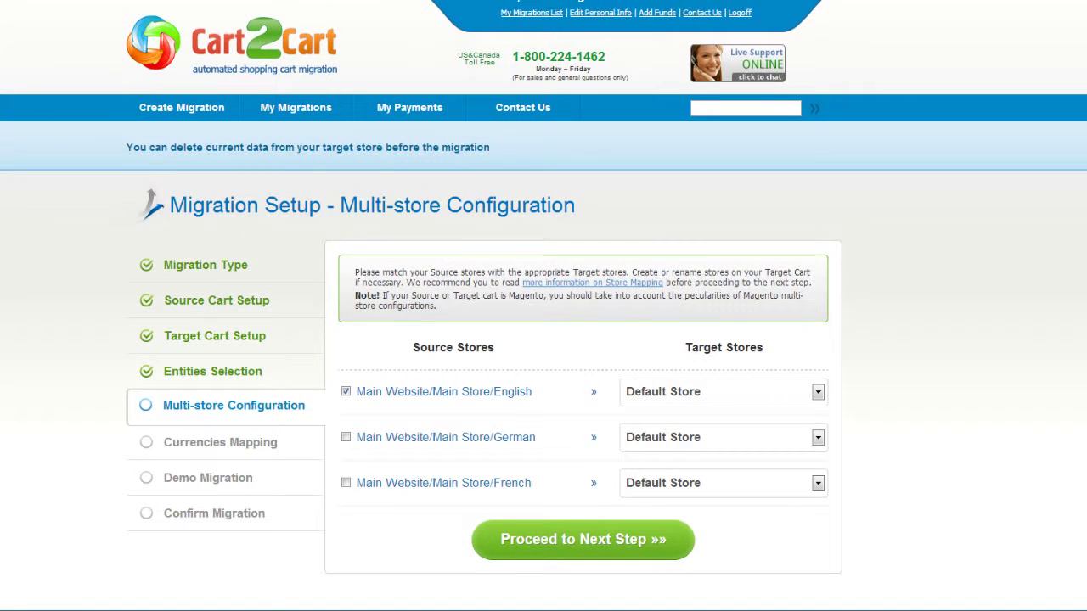
# - Include the German and French stores and keep Default Store as the target store
pyautogui.click(346, 439)
pyautogui.click(347, 483)
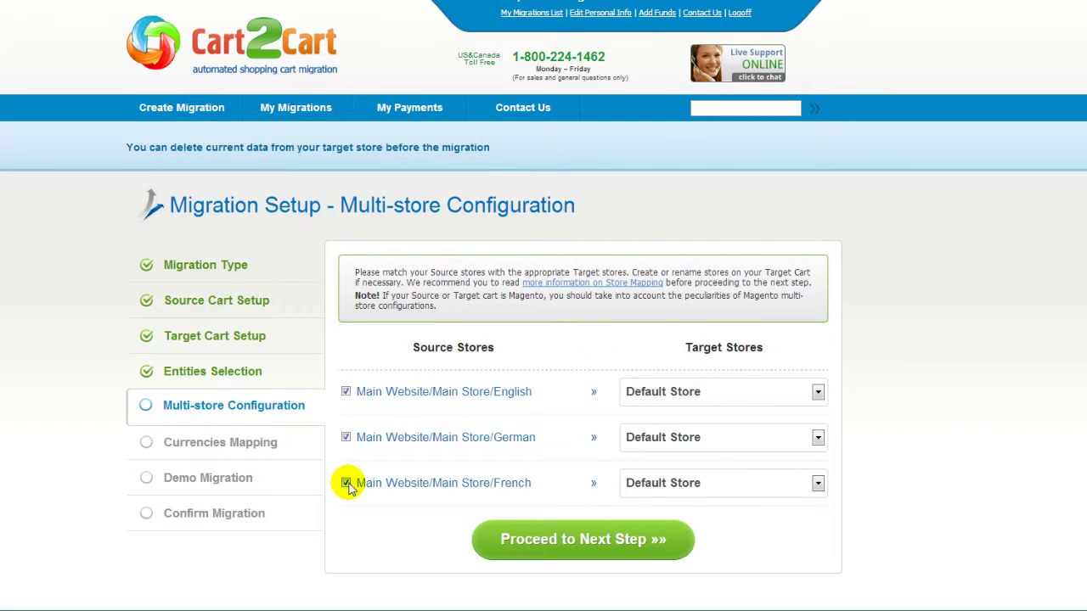
pyautogui.click(818, 392)
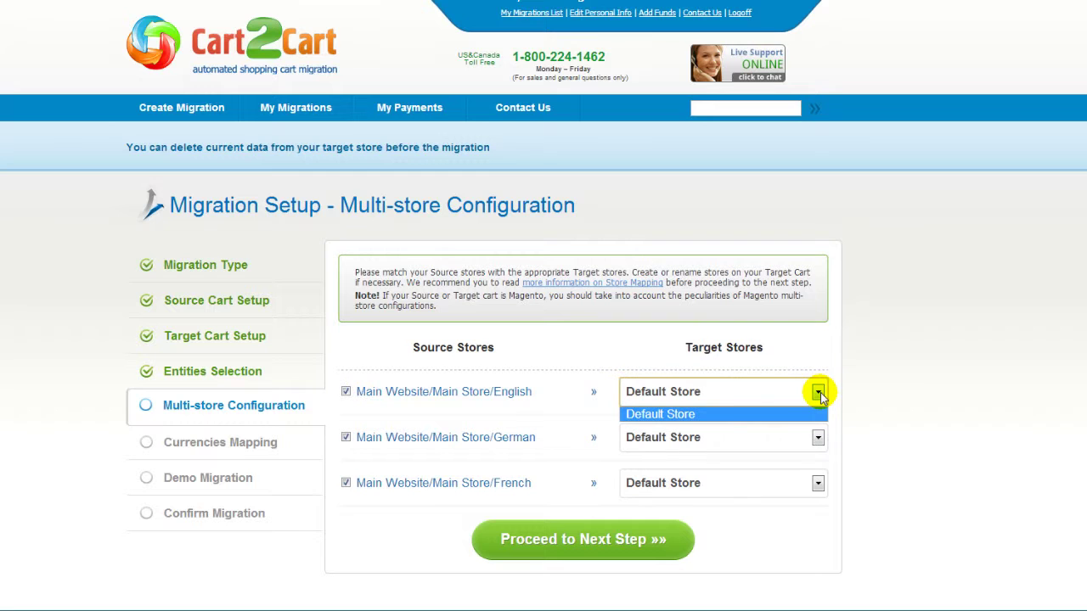
pyautogui.click(818, 392)
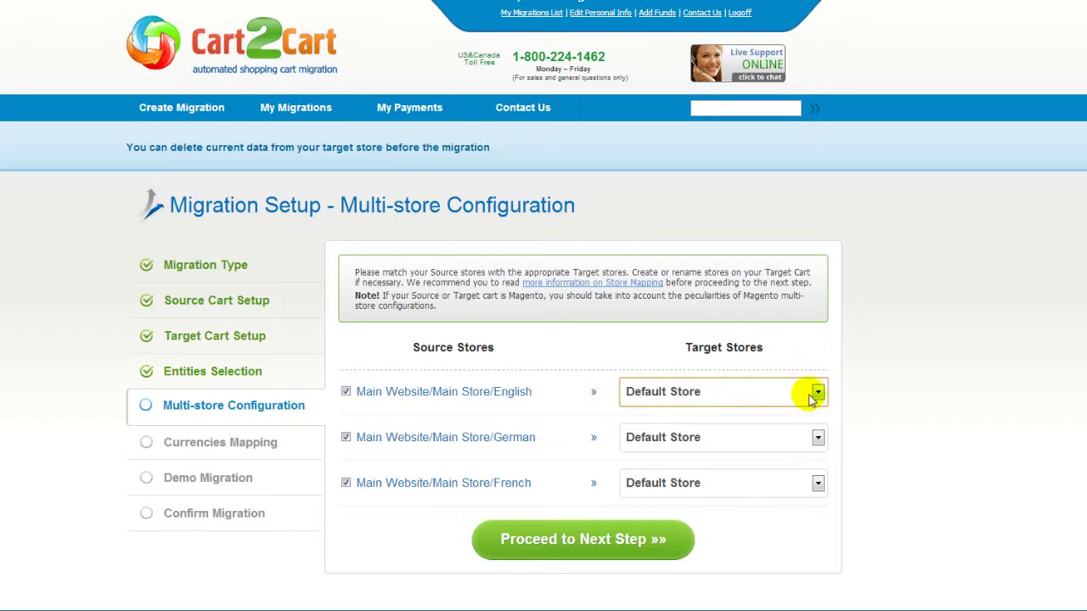
pyautogui.click(576, 536)
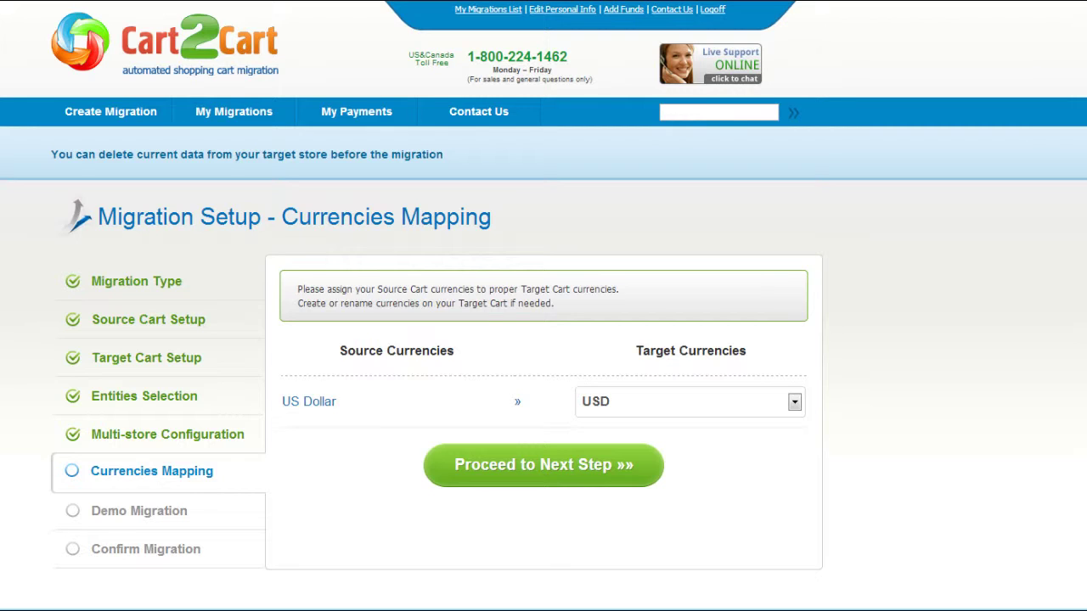
# - Keep US Dollar mapped to USD and continue to the demo migration step
pyautogui.click(795, 402)
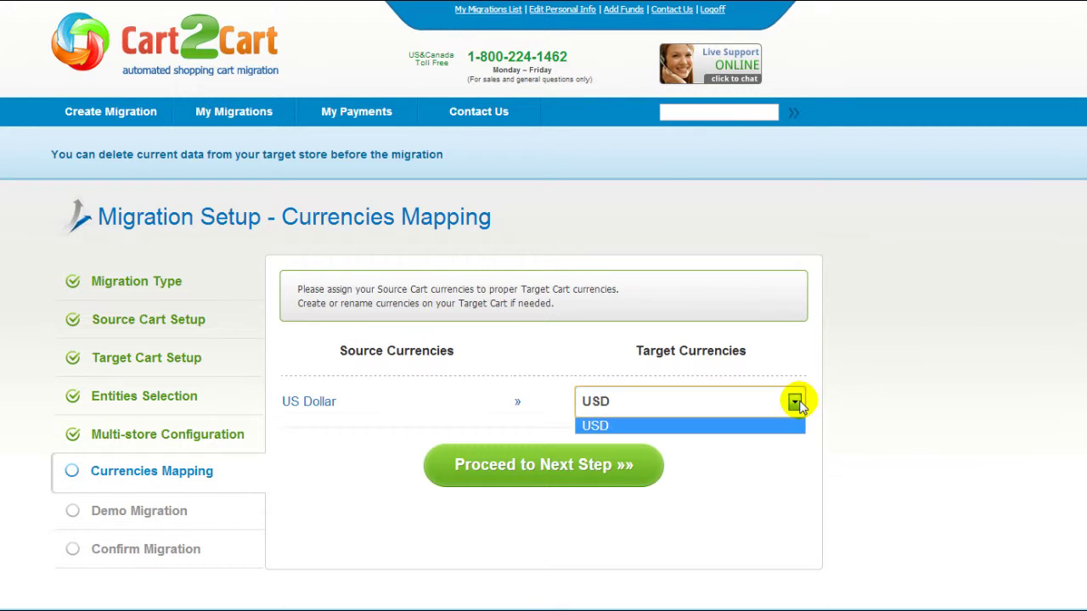
pyautogui.click(796, 404)
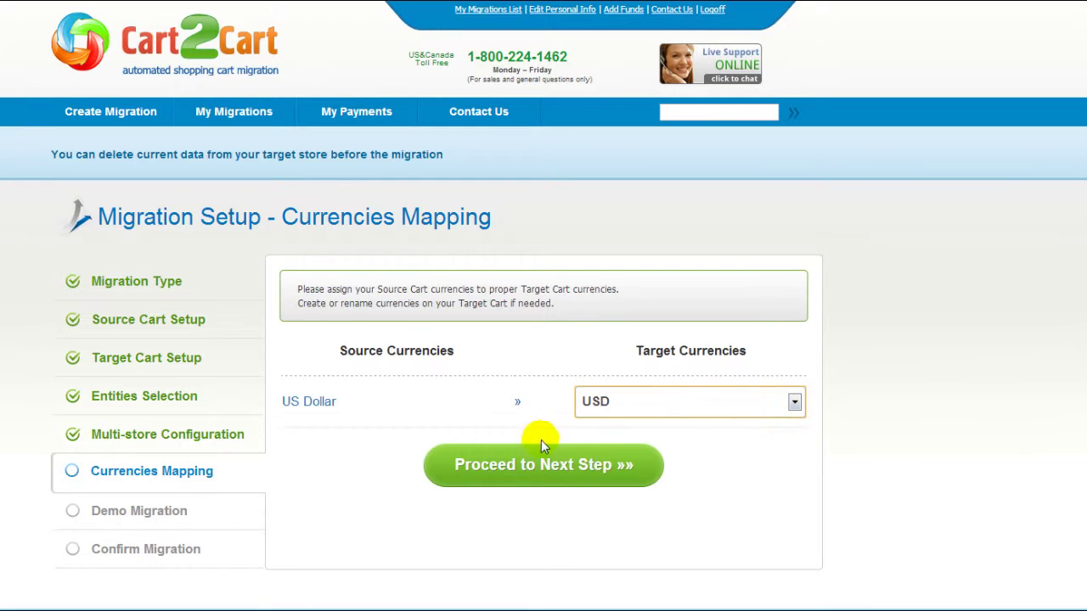
pyautogui.click(549, 464)
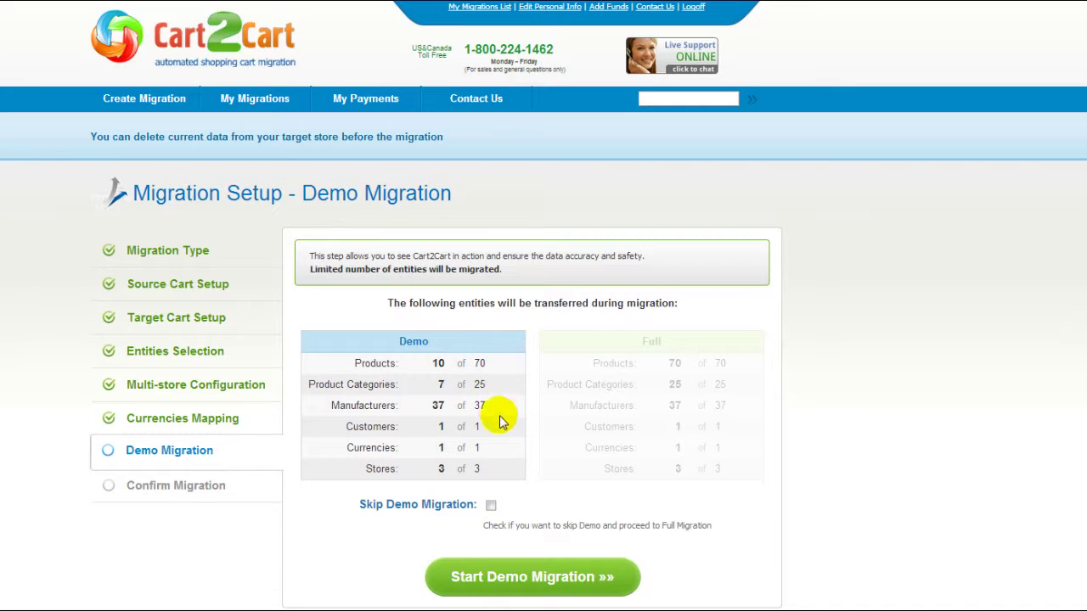
# - Leave Skip Demo Migration off and start the demo migration
pyautogui.click(491, 505)
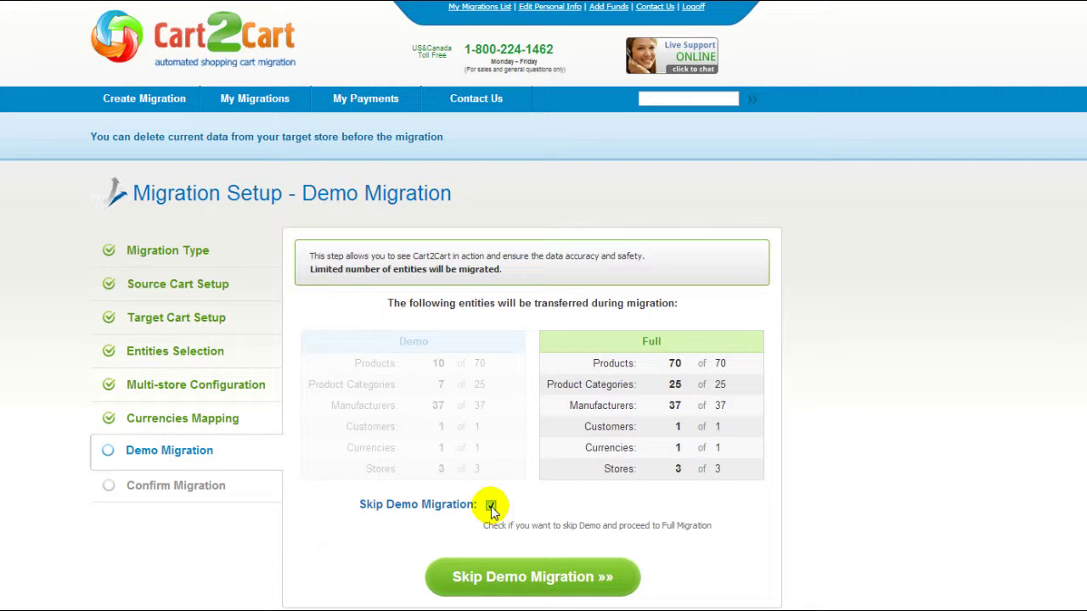
pyautogui.click(491, 506)
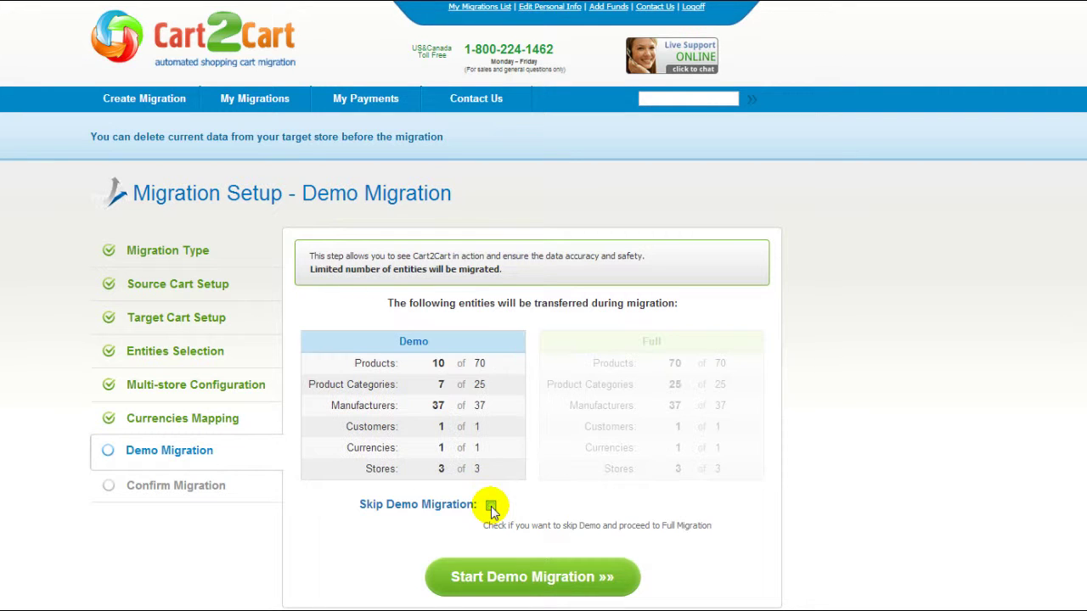
pyautogui.click(520, 576)
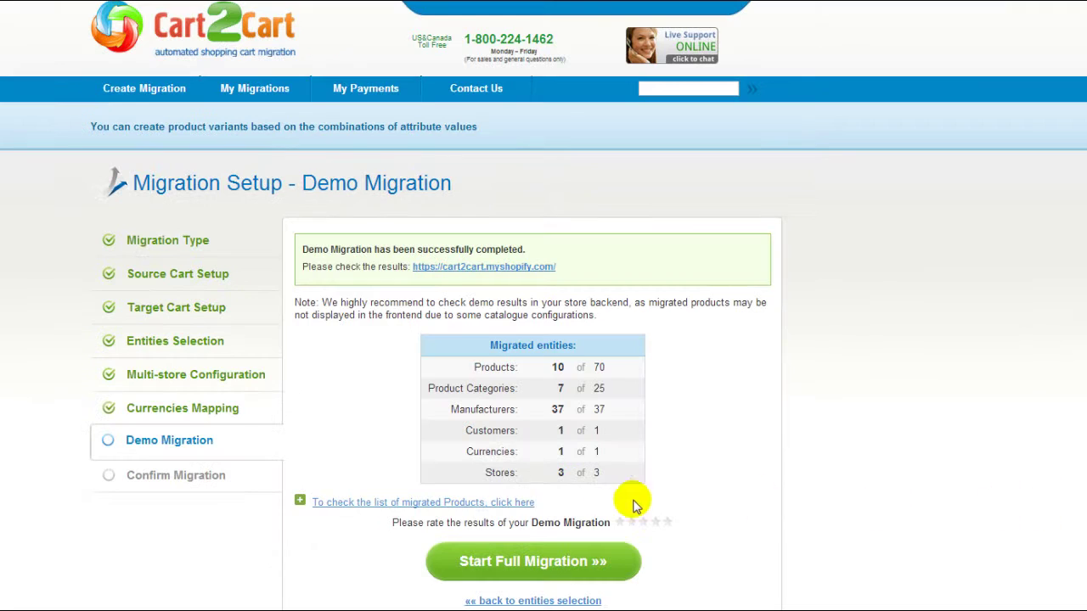
# - Review the list of migrated products and open the myshopify.com storefront link
pyautogui.click(515, 502)
pyautogui.scroll(-4, 741, 554)
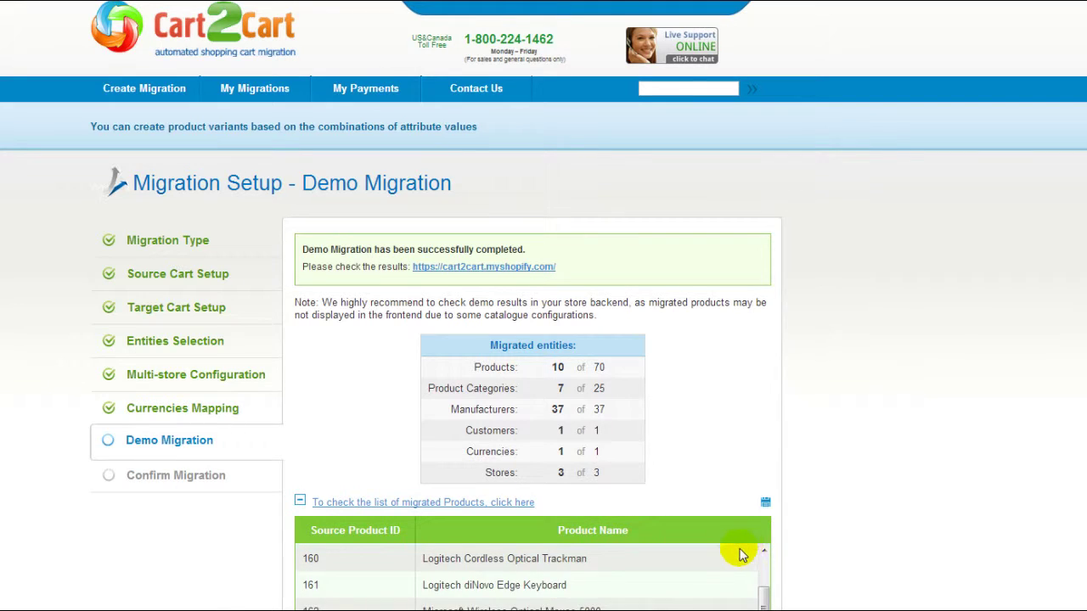
pyautogui.moveTo(765, 555); pyautogui.dragTo(764, 504)
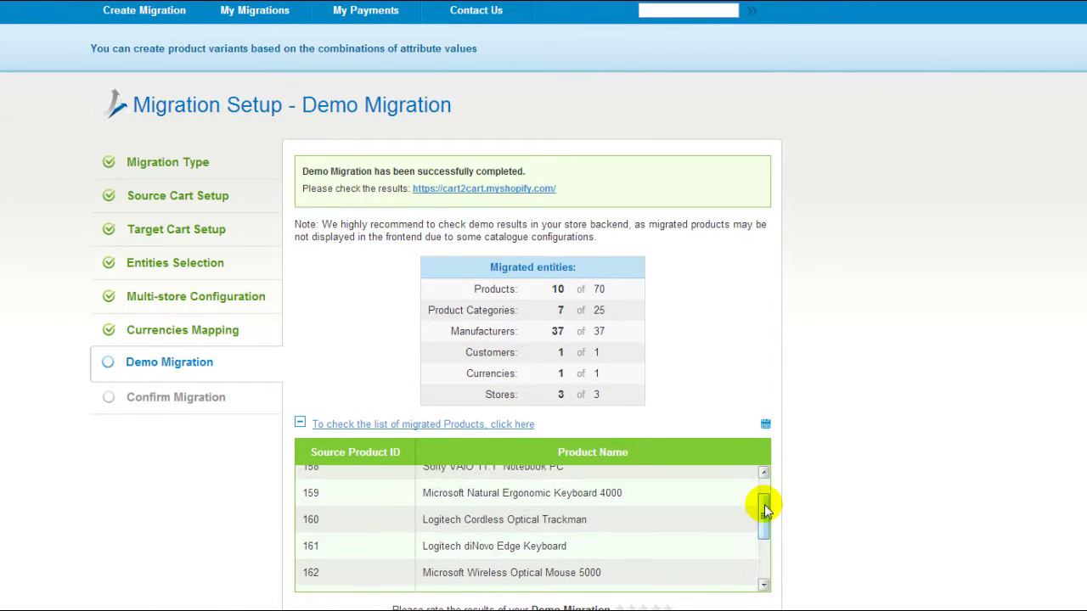
pyautogui.click(534, 189)
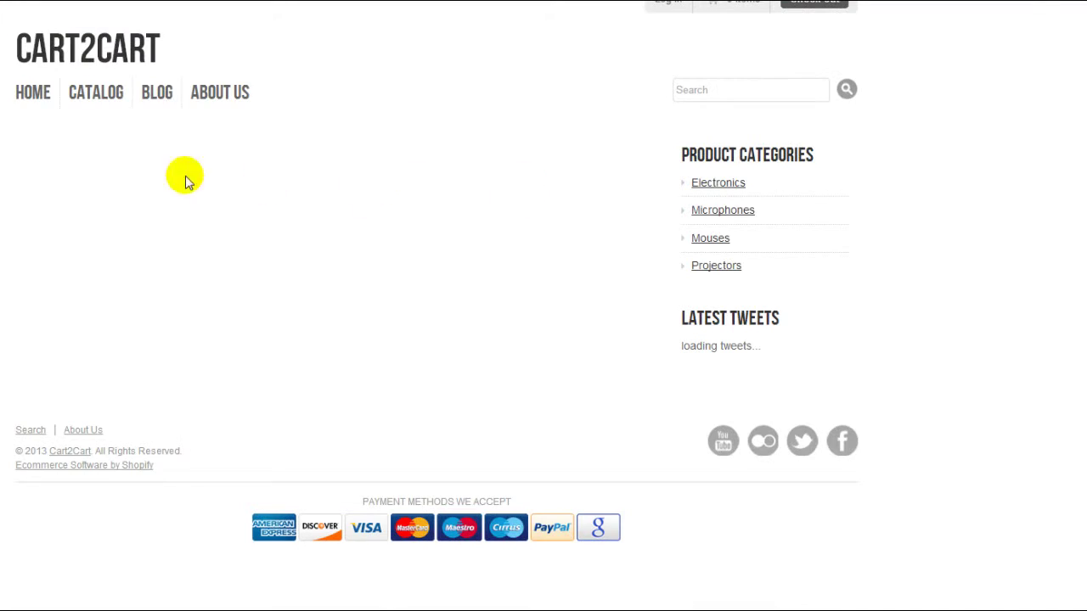
# - Browse the storefront CATALOG page to check the demo-migrated products
pyautogui.click(97, 102)
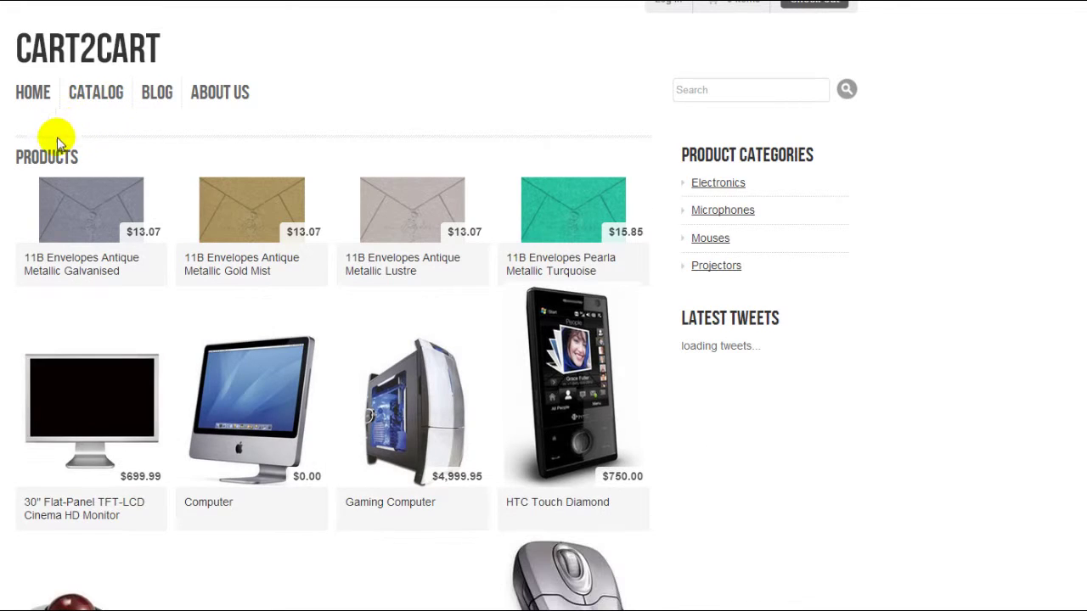
pyautogui.scroll(-3, 51, 178)
pyautogui.scroll(-2, 109, 359)
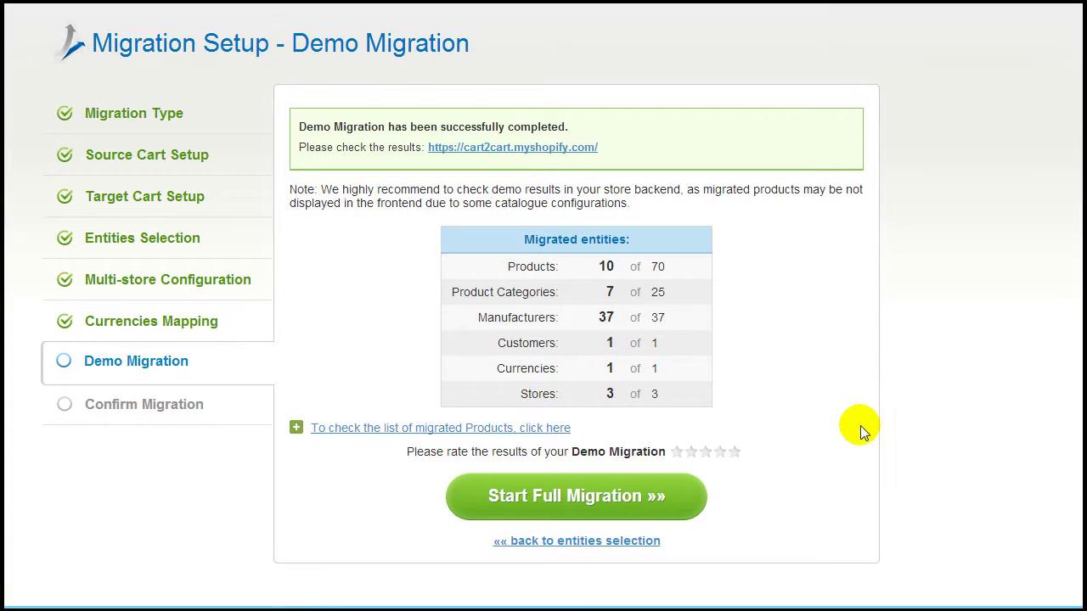
# - Give the demo a five-star rating and start the $69.00 full migration of 137 entities without a discount coupon
pyautogui.click(735, 454)
pyautogui.click(603, 496)
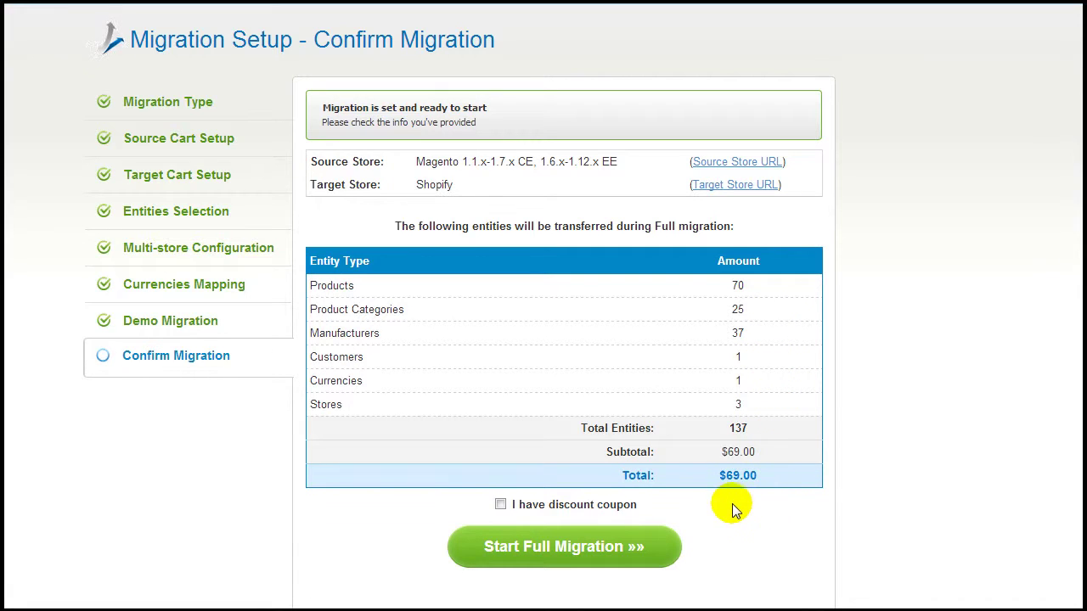
pyautogui.click(501, 504)
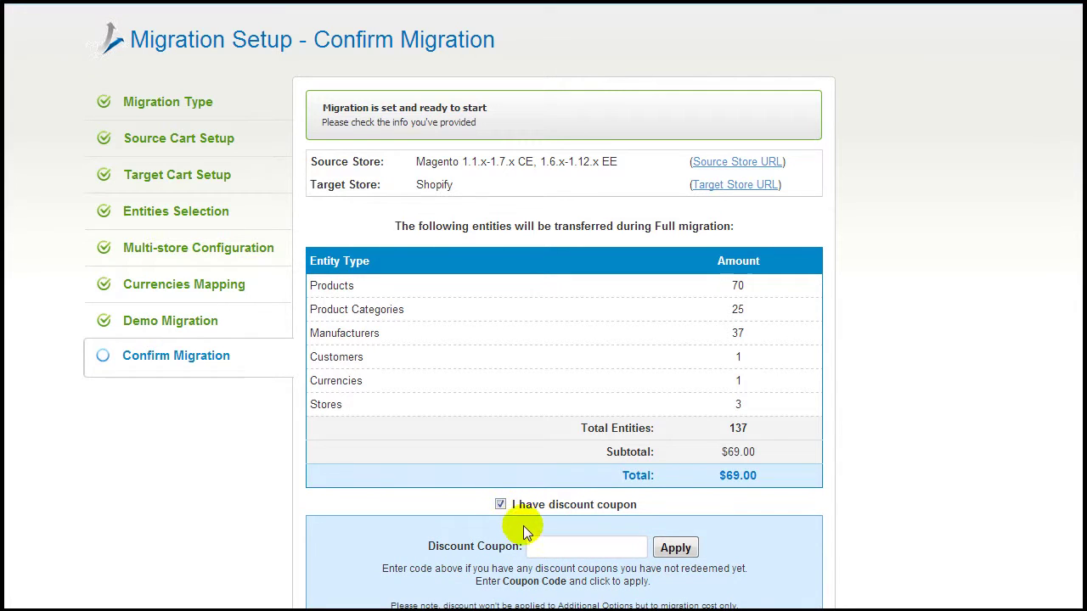
pyautogui.click(500, 506)
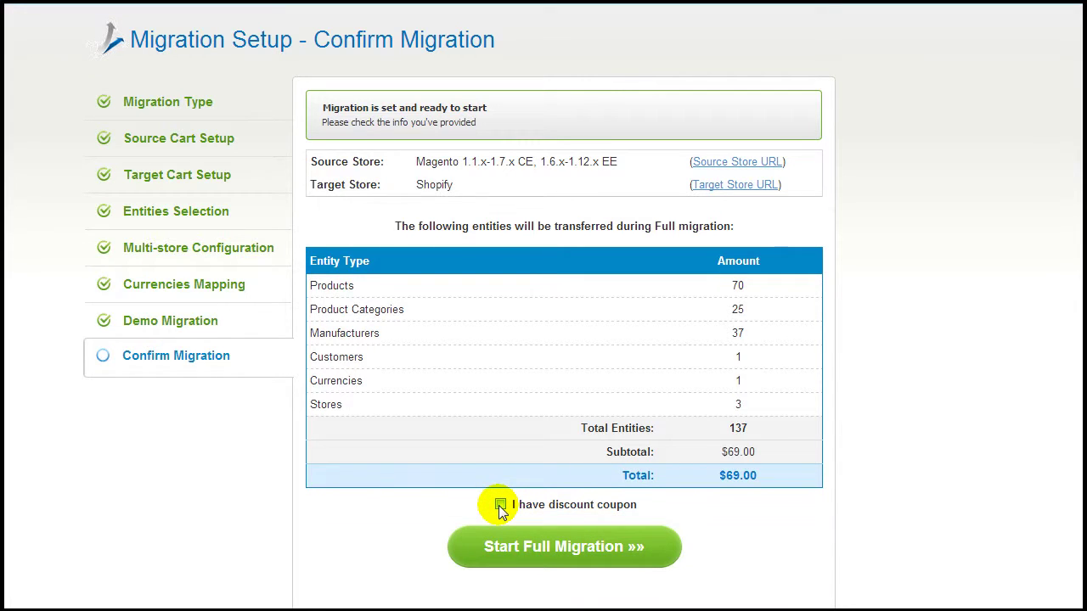
pyautogui.click(554, 540)
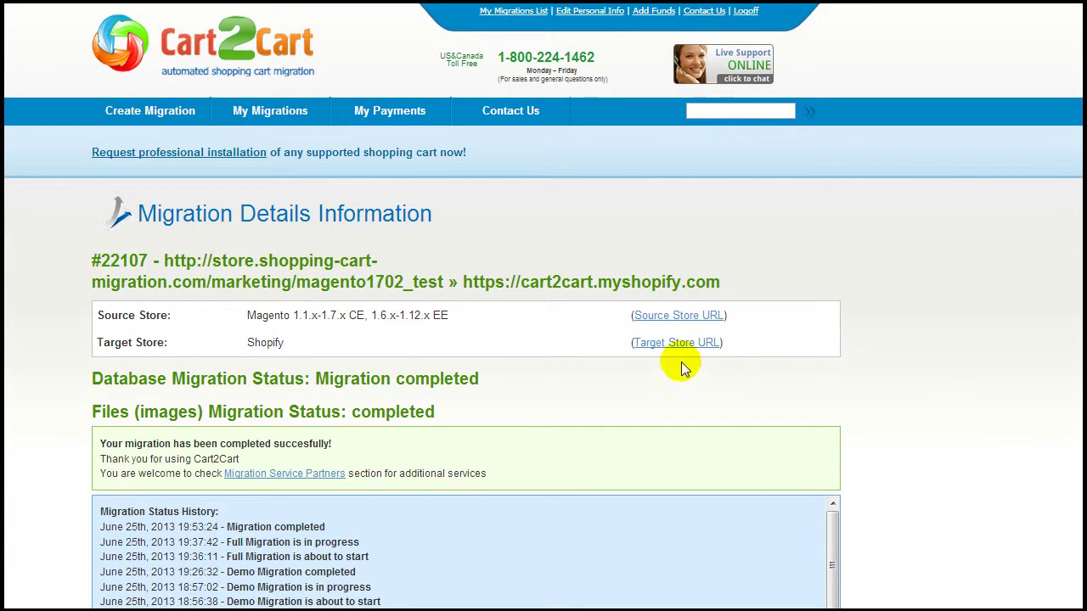
# - Open the Shopify storefront catalog of 74 migrated products and go to its third page
pyautogui.click(686, 344)
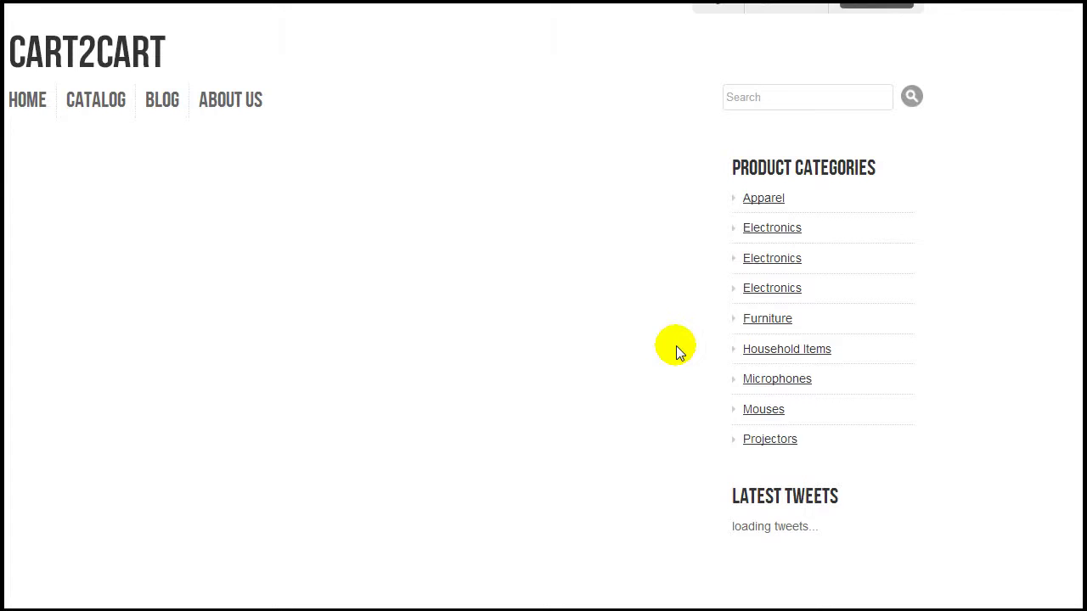
pyautogui.click(106, 112)
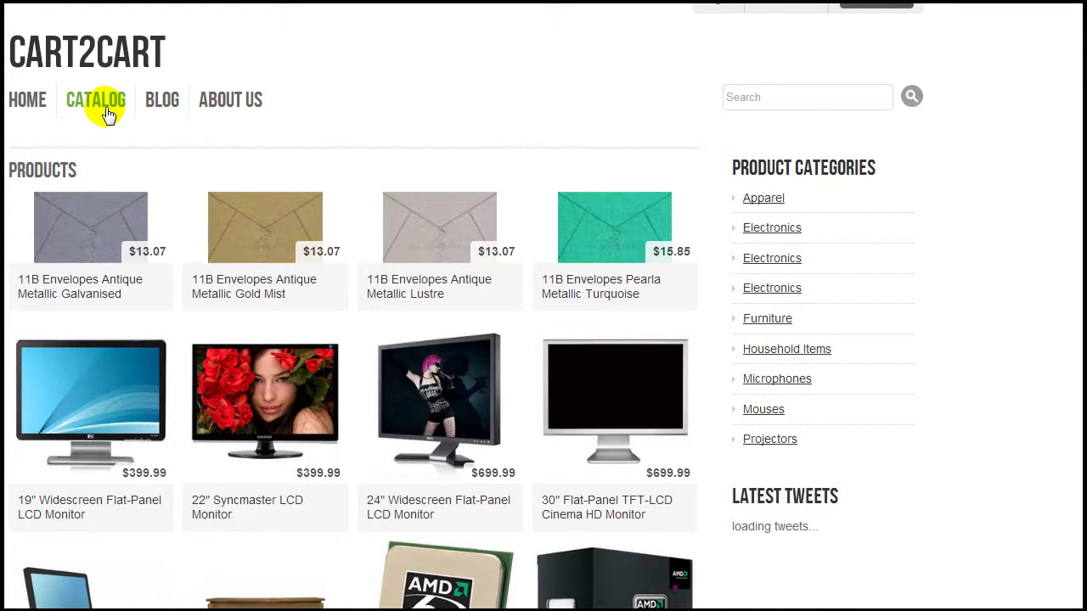
pyautogui.scroll(-3, 108, 114)
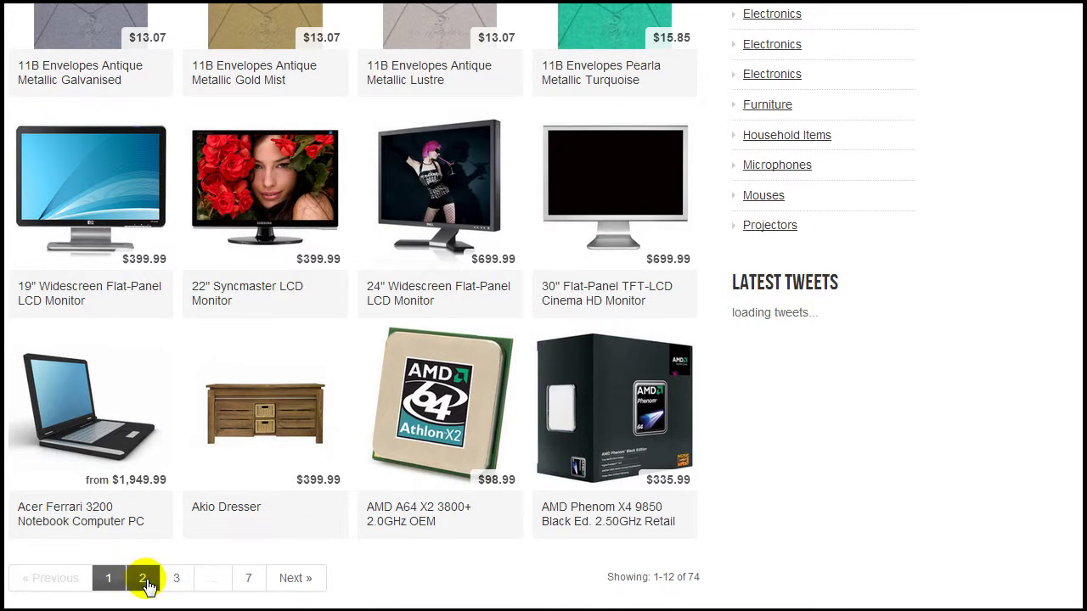
pyautogui.click(177, 578)
pyautogui.scroll(-5, 181, 586)
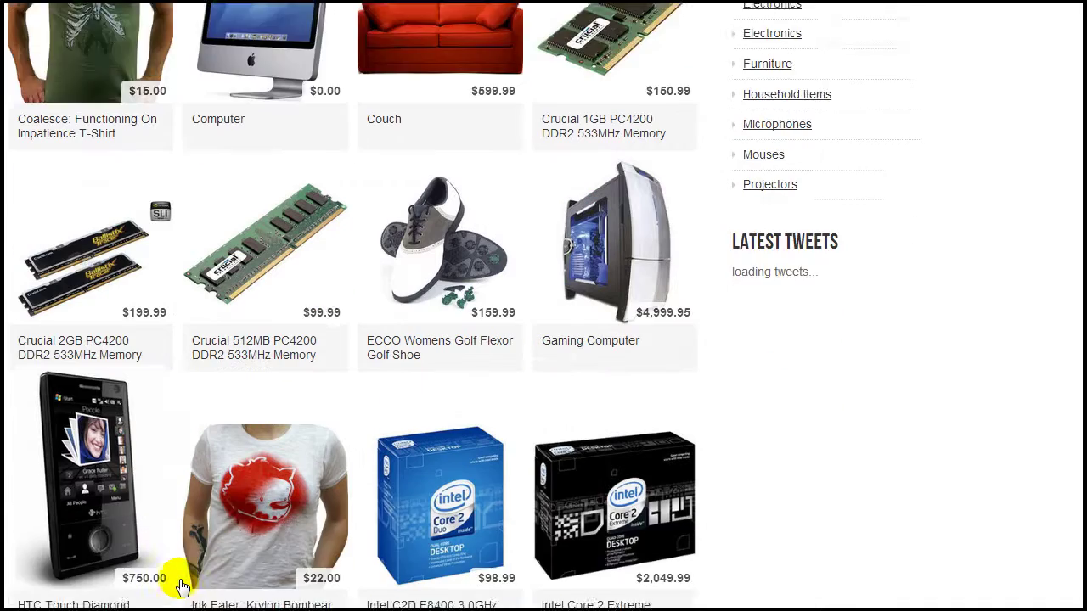